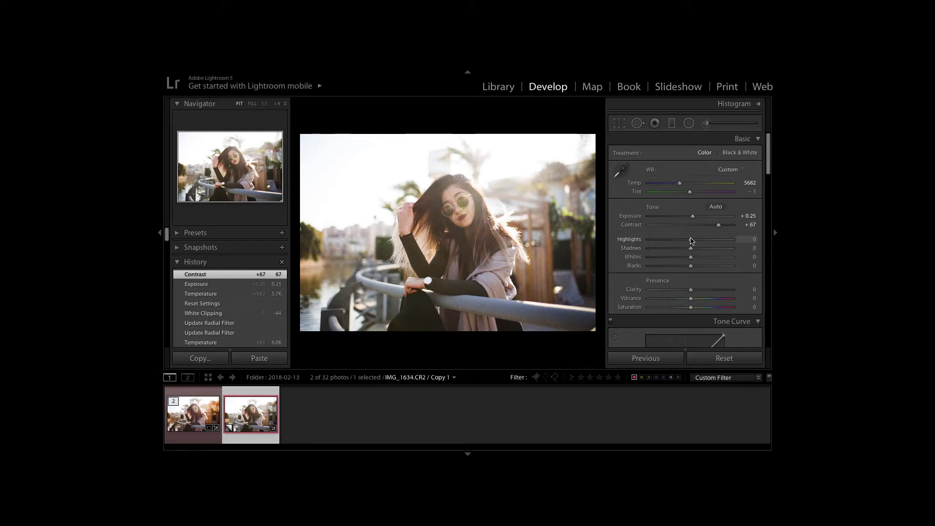
Step: Adjust the portrait's tone with Highlights −100, Whites +47, Shadows +24 and Blacks −12
left_click_drag(693, 240, 635, 237)
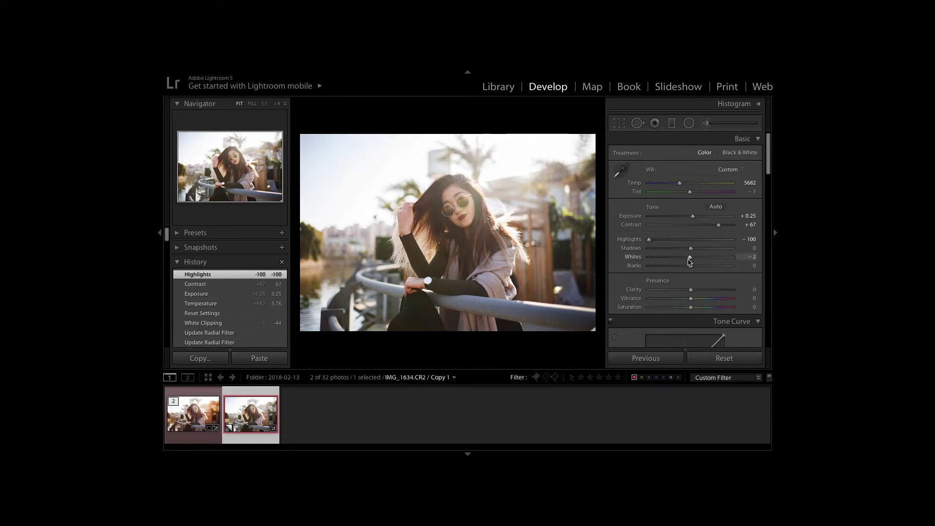
left_click_drag(692, 263, 710, 264)
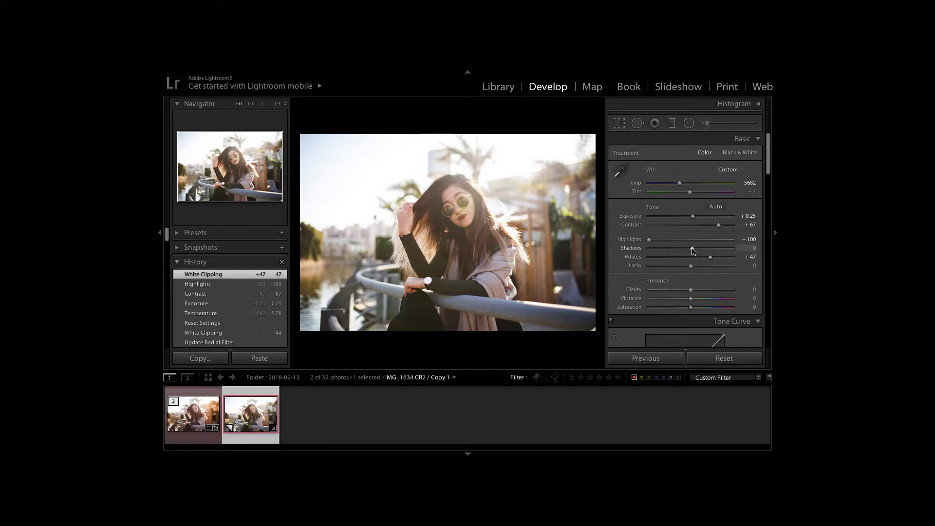
left_click_drag(701, 253, 702, 253)
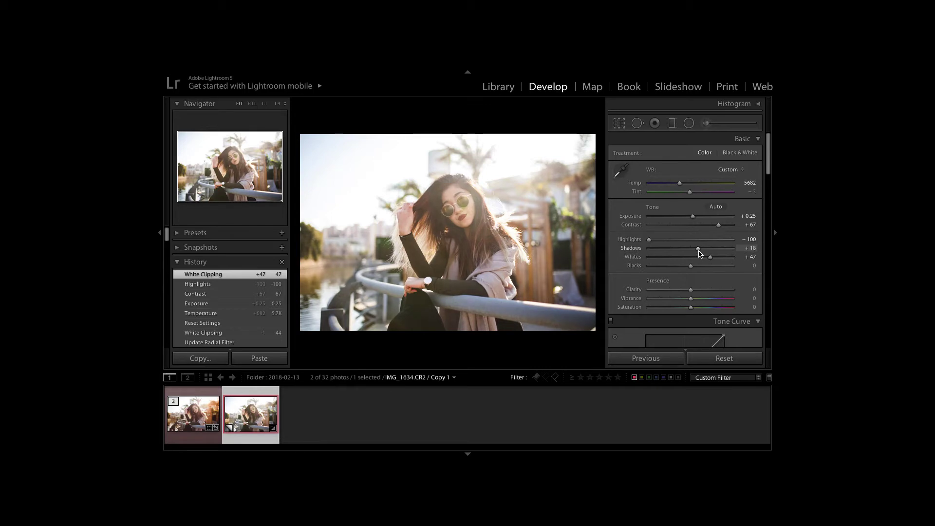
left_click_drag(695, 253, 701, 250)
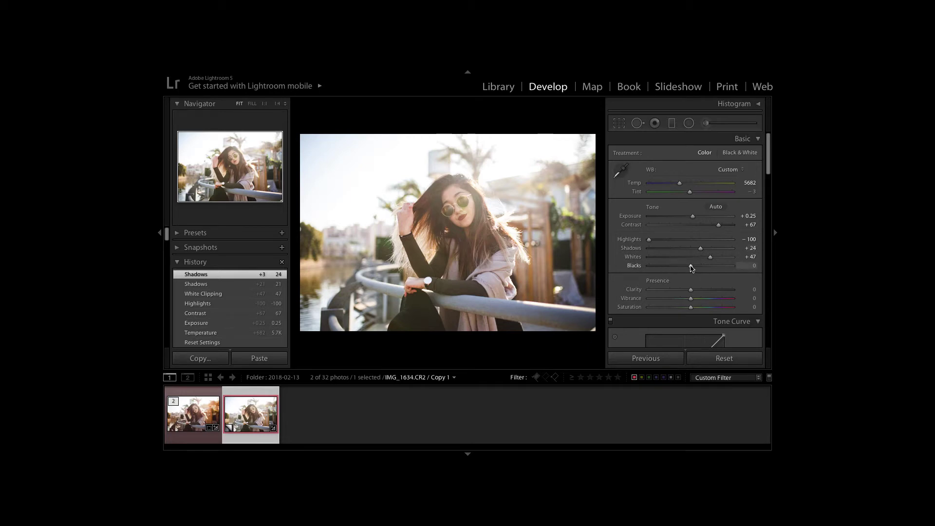
left_click_drag(687, 269, 684, 270)
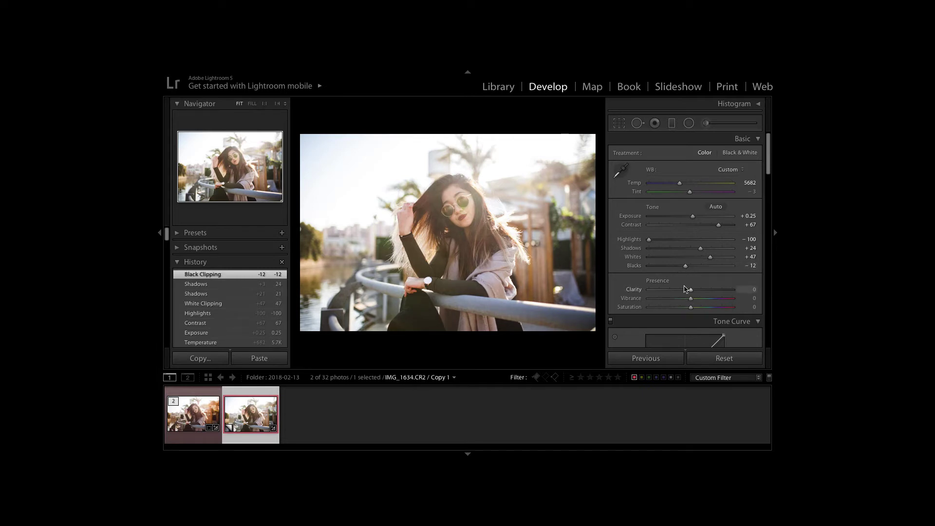
Step: Shape the RGB tone curve by anchoring a point in the shadows and raising a second point in the highlights
scroll(671, 279, "down", 3)
scroll(669, 277, "down", 4)
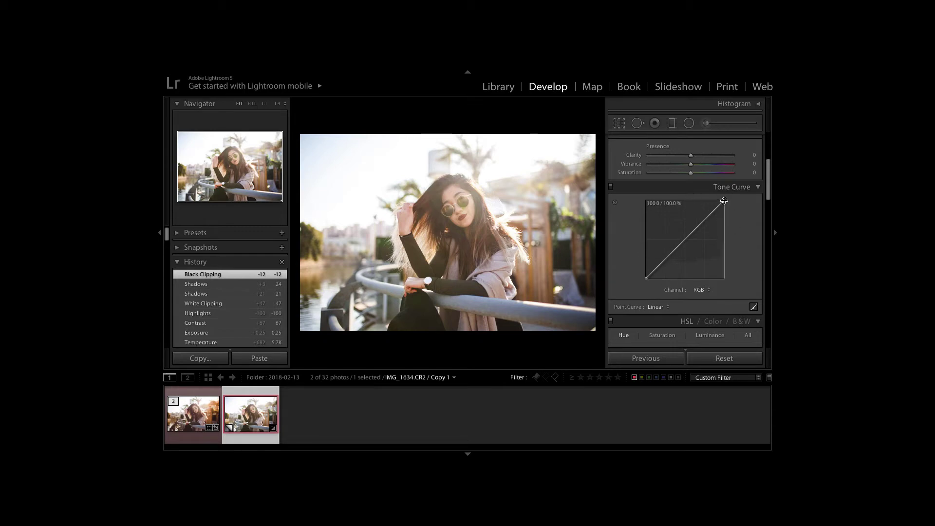
mouse_move(724, 201)
left_mouse_down()
mouse_move(691, 212)
mouse_move(713, 234)
mouse_move(697, 201)
mouse_move(724, 200)
left_mouse_up()
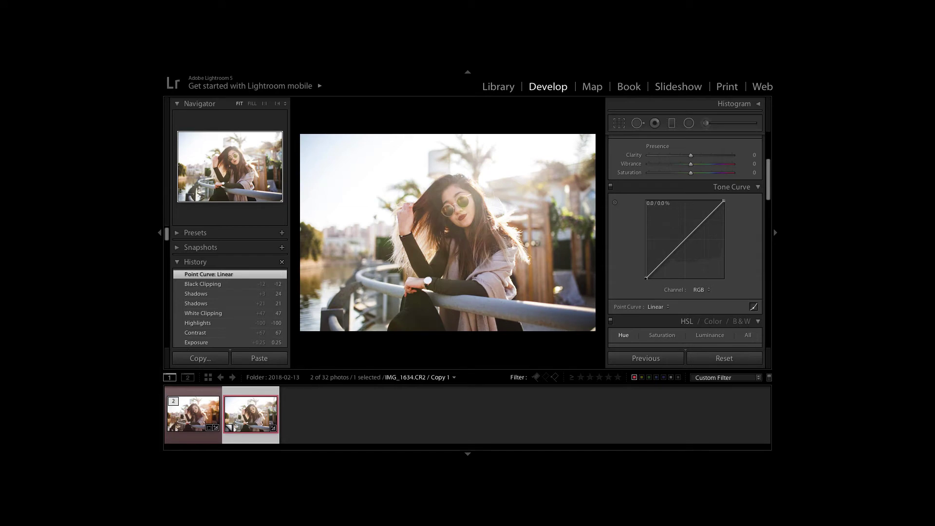
mouse_move(646, 278)
left_mouse_down()
mouse_move(648, 250)
mouse_move(663, 278)
mouse_move(638, 288)
left_mouse_up()
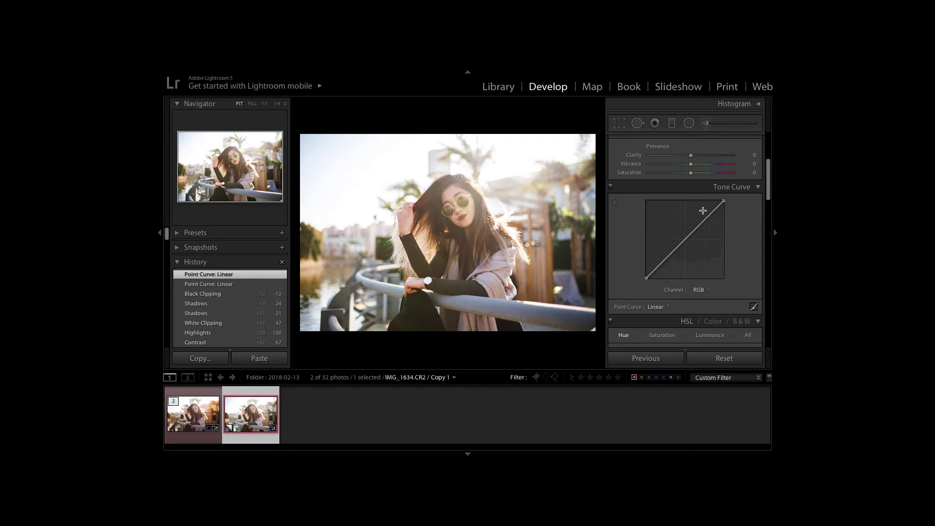
left_click(667, 258)
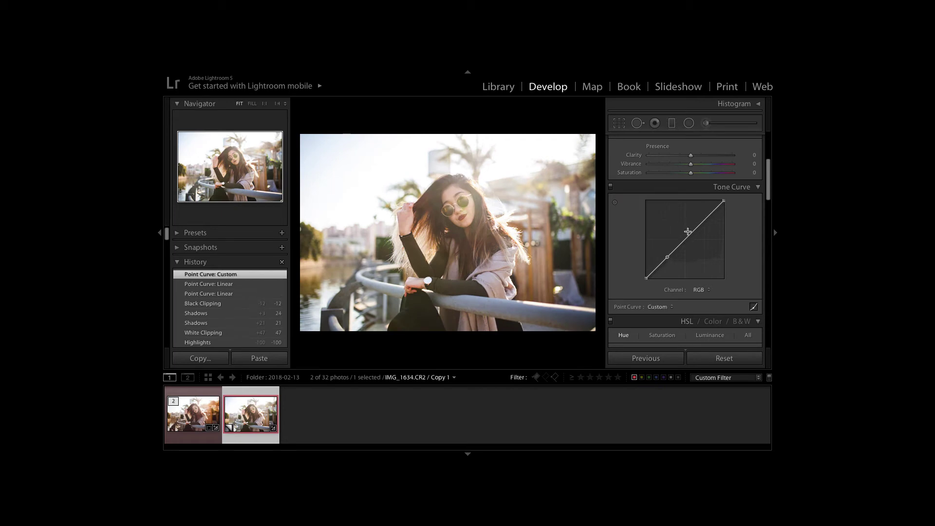
left_click_drag(695, 230, 692, 221)
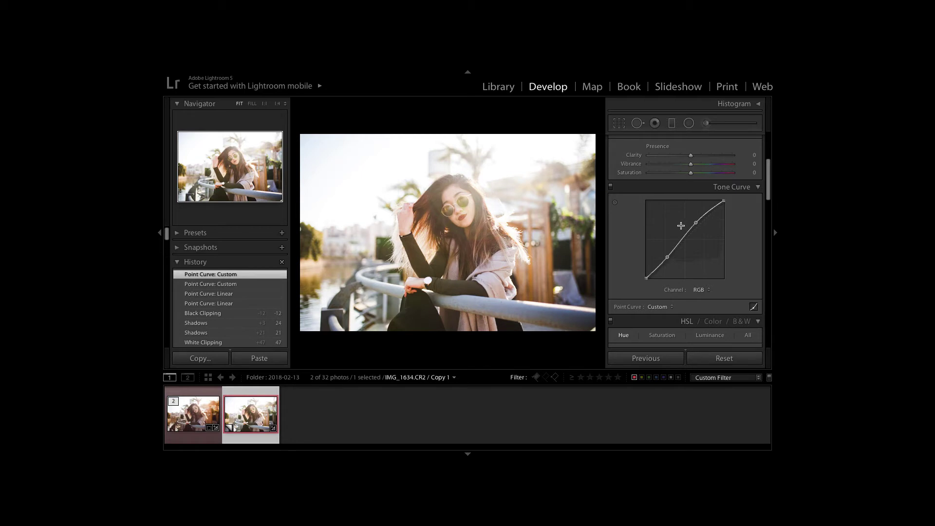
Step: Set the photo's Clarity to +3
scroll(677, 228, "up", 3)
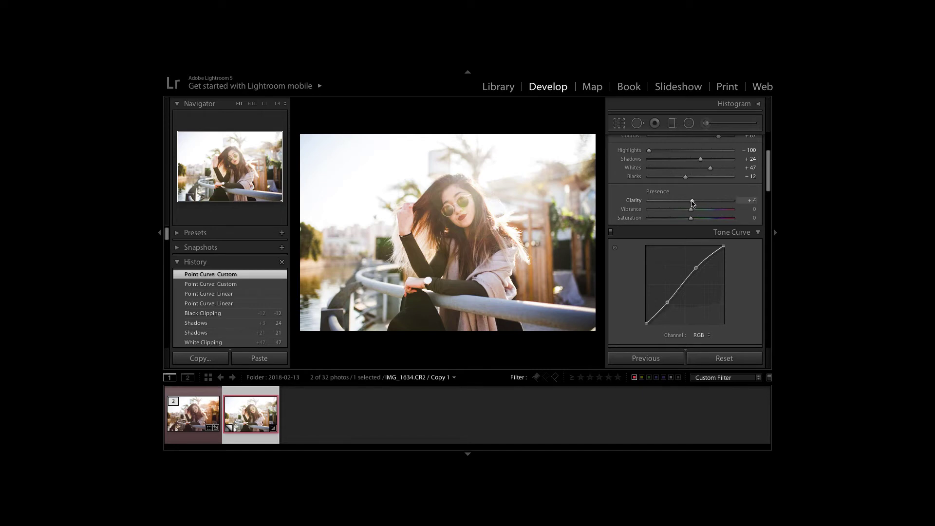
left_click_drag(681, 204, 681, 205)
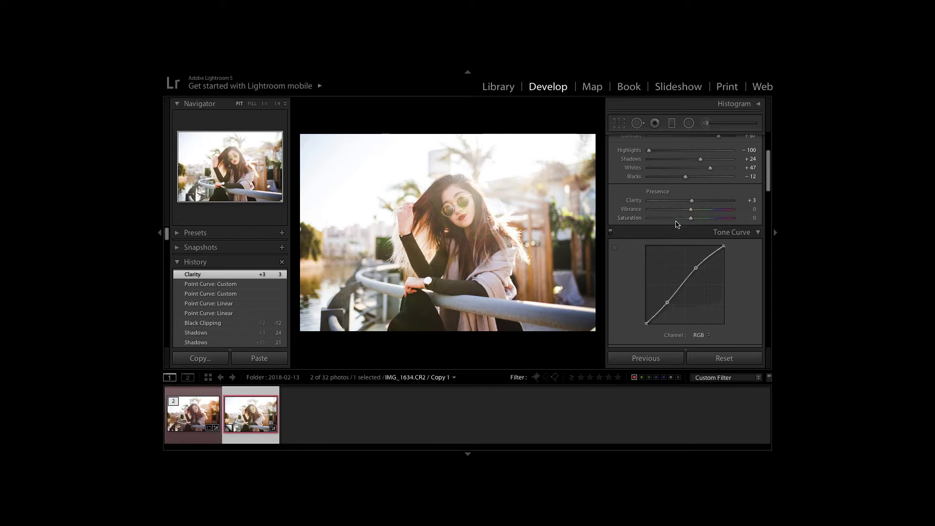
Step: Set the manual lens correction's Distortion to +20 and turn on Constrain Crop
scroll(675, 223, "down", 10)
scroll(677, 222, "down", 6)
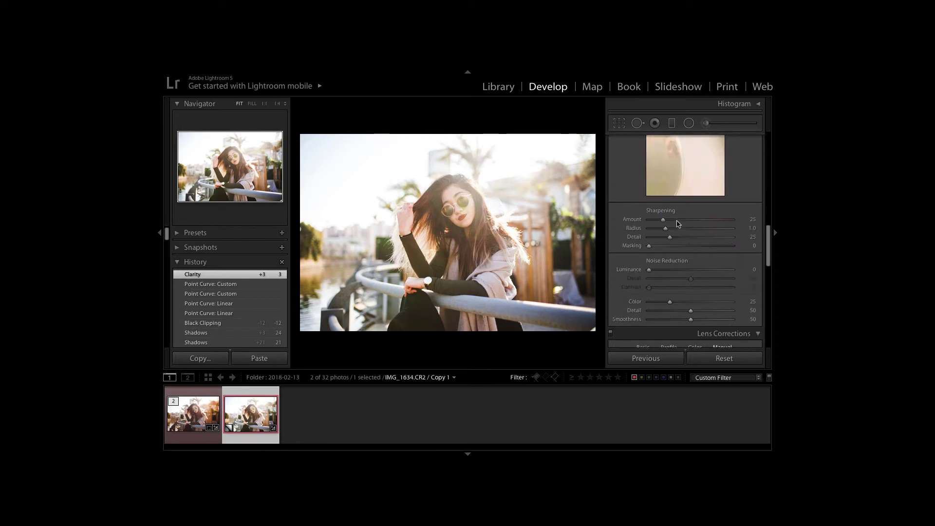
scroll(672, 214, "down", 5)
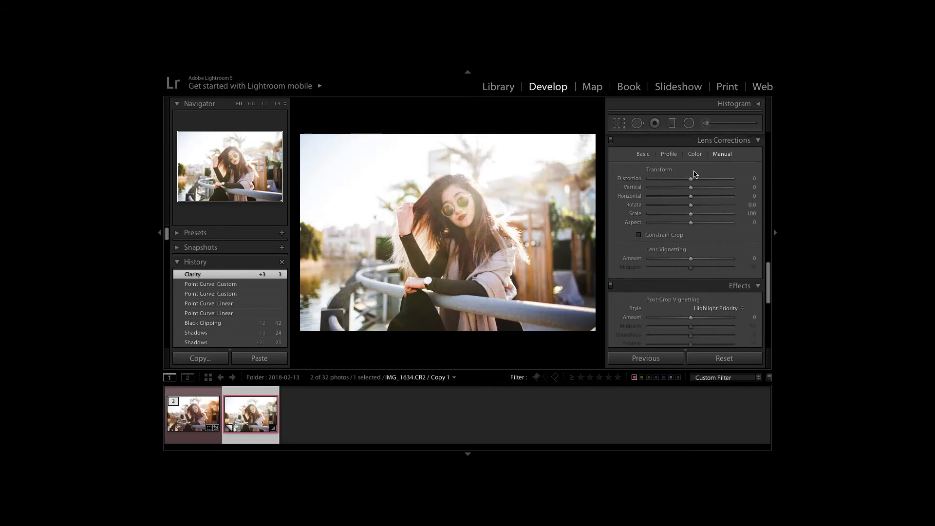
mouse_move(691, 178)
left_mouse_down()
mouse_move(683, 179)
mouse_move(690, 178)
left_mouse_up()
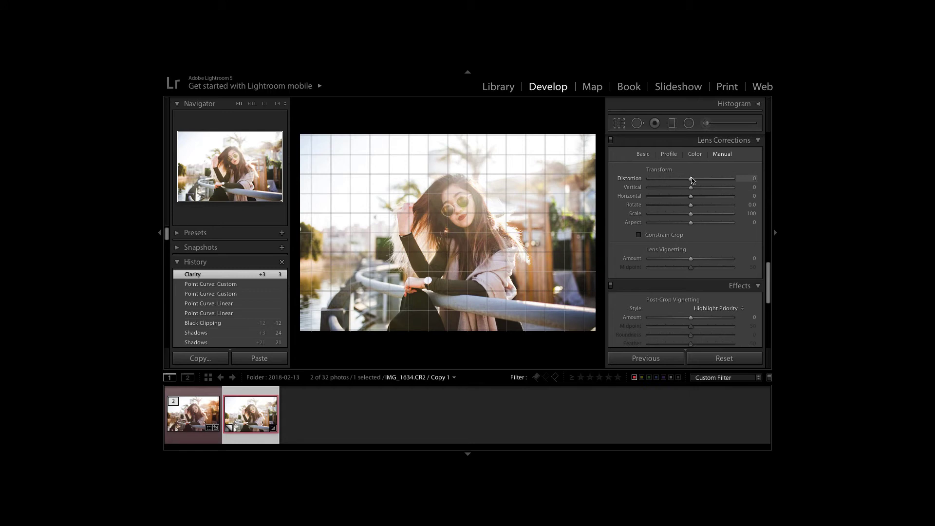
left_click_drag(694, 181, 700, 179)
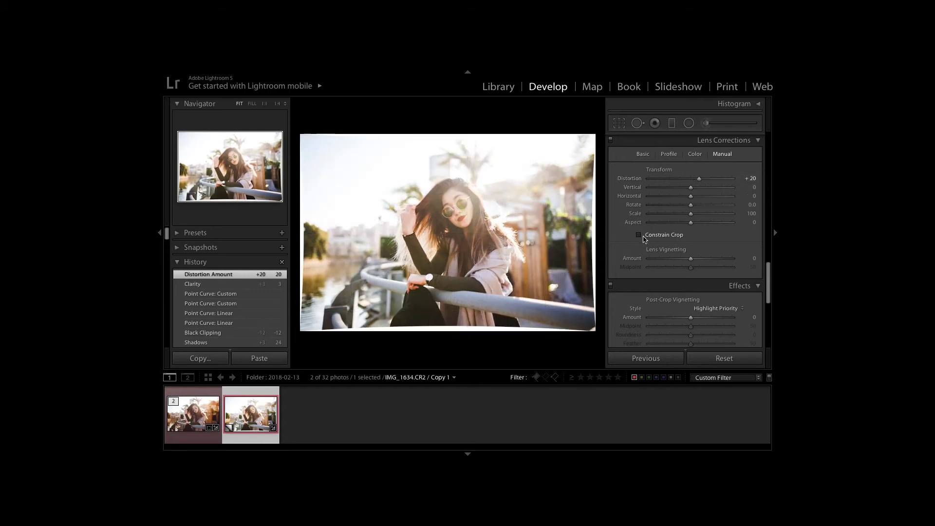
left_click(639, 235)
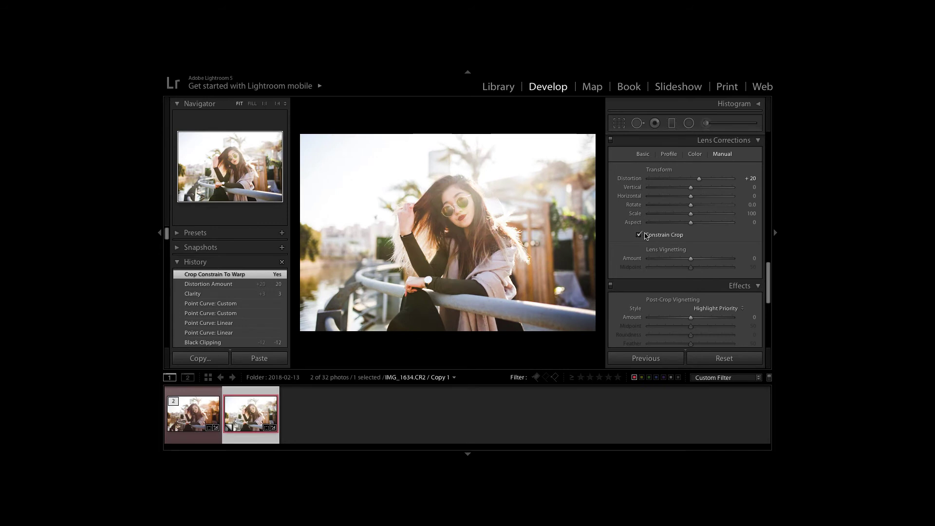
Step: Add a large inverted-mask radial filter with Temp 29 and Exposure 1.25 over the bright sky beside the woman's head
scroll(662, 216, "down", 5)
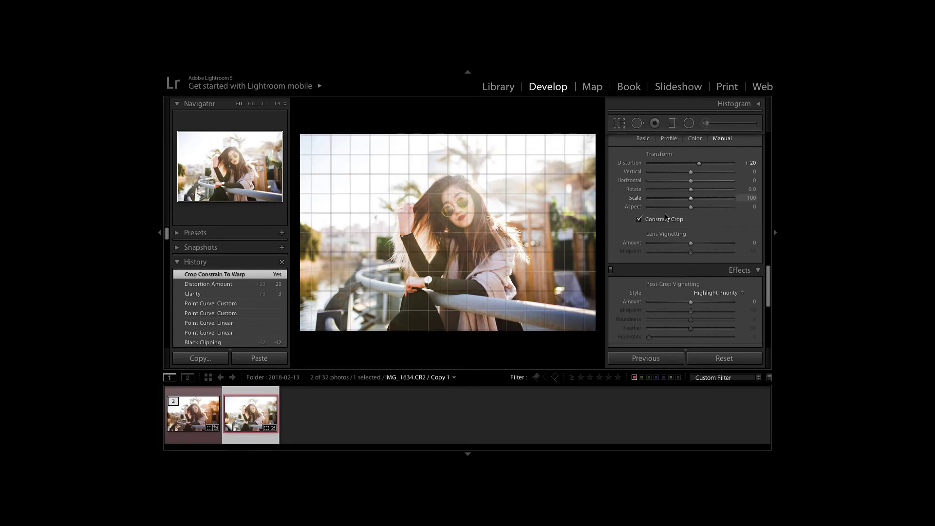
scroll(672, 213, "down", 3)
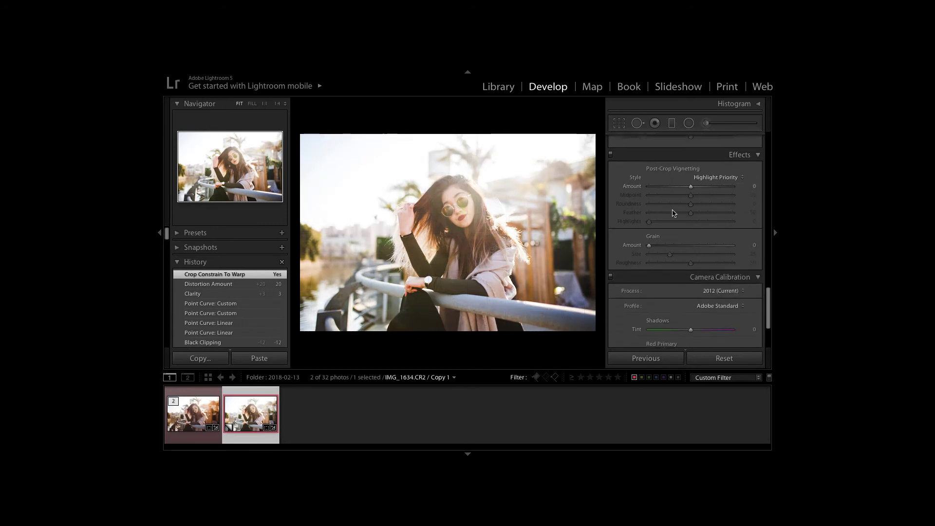
scroll(637, 181, "up", 10)
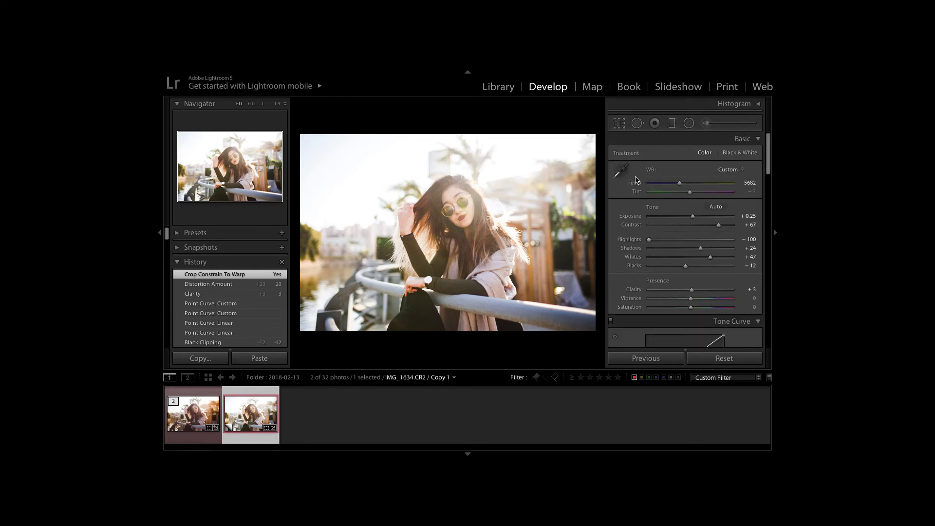
left_click(687, 127)
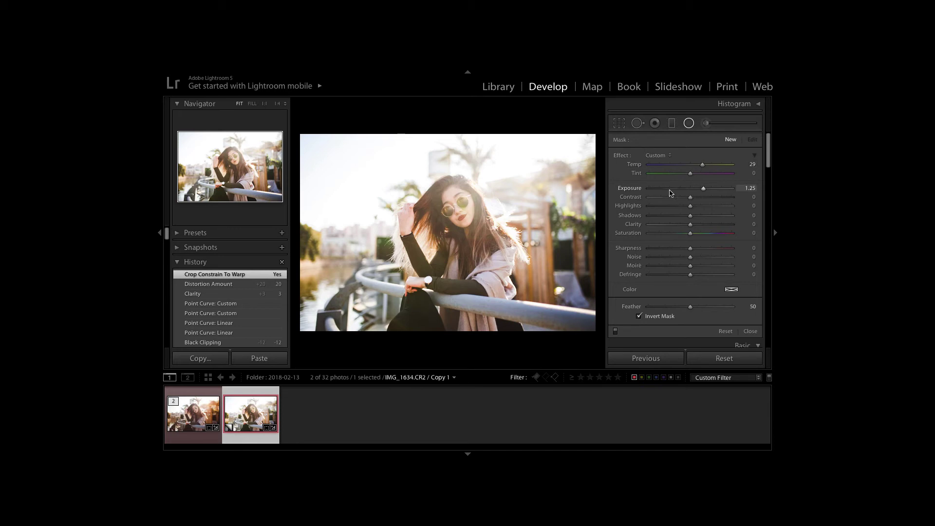
left_click_drag(538, 183, 636, 266)
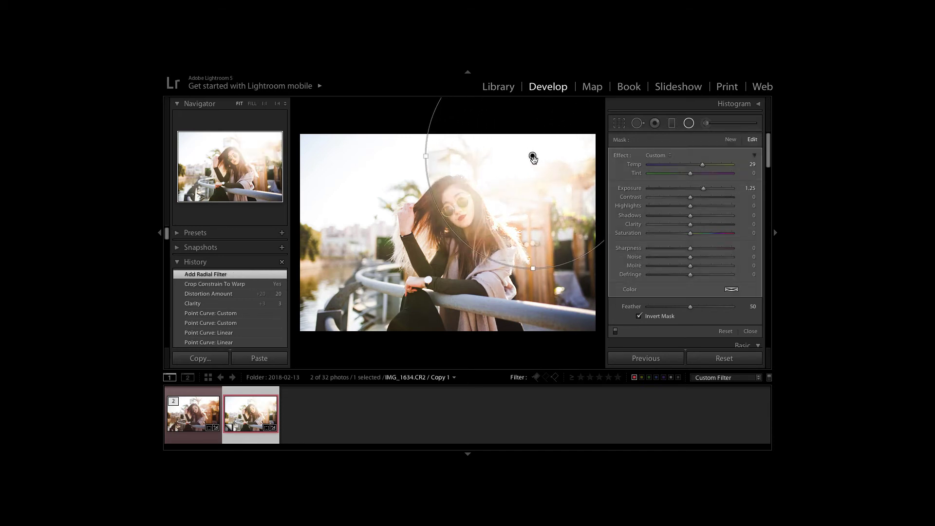
left_click_drag(533, 158, 559, 168)
left_click(688, 123)
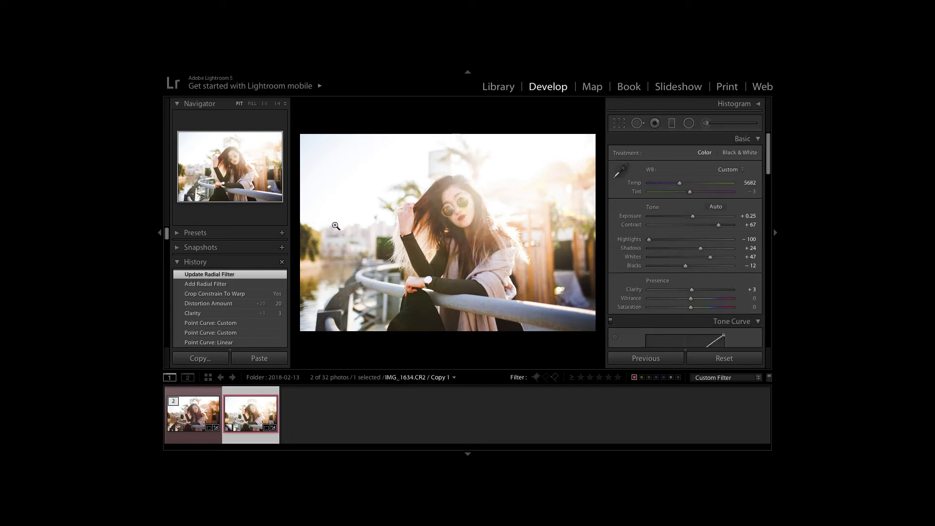
Step: Darken the water, the railing's surroundings, the background and the hair with an adjustment brush at Temp 0, Exposure −0.85 and size 31
left_click(707, 123)
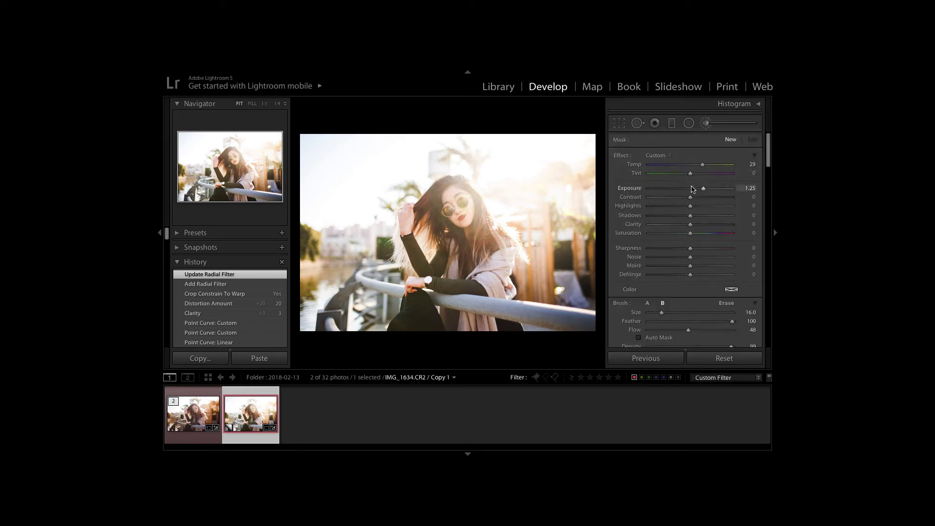
double_click(691, 167)
left_click_drag(683, 191, 681, 191)
scroll(371, 244, "up", 5)
scroll(347, 254, "up", 3)
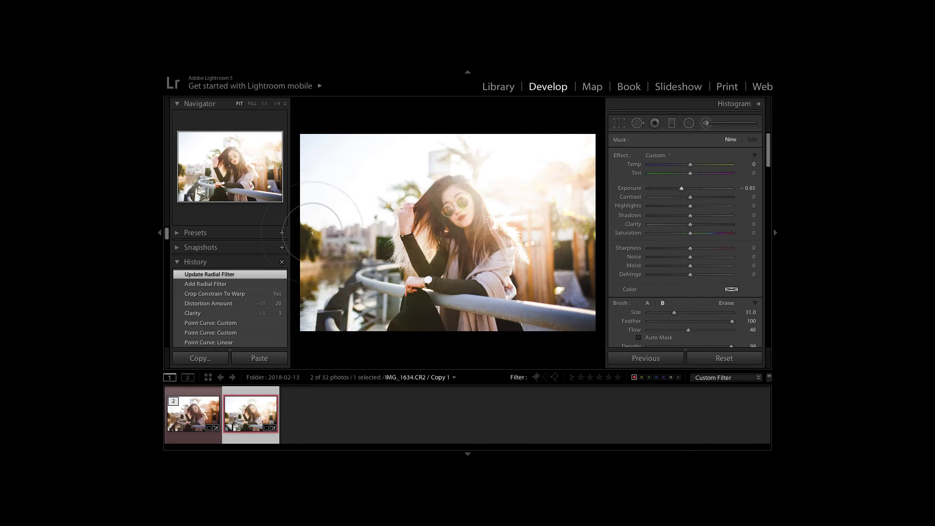
left_click(545, 293)
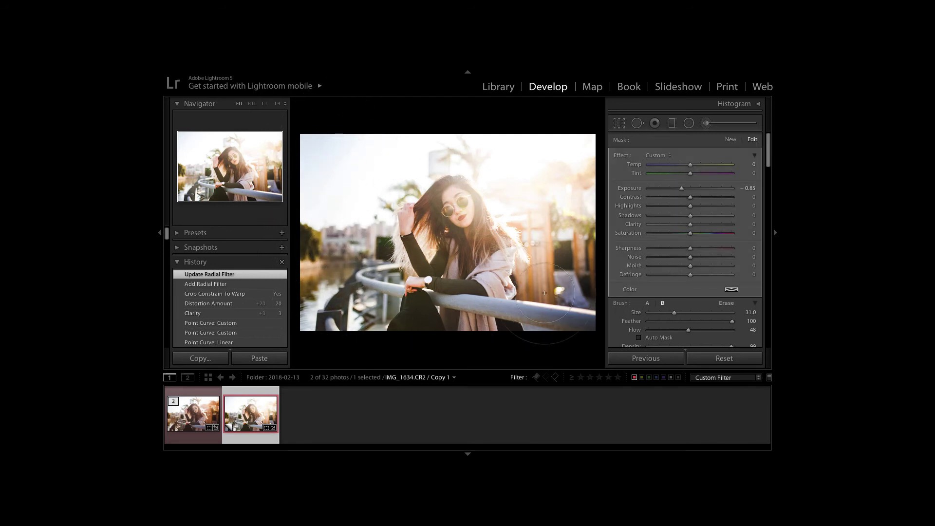
mouse_move(544, 293)
left_mouse_down()
mouse_move(554, 231)
mouse_move(539, 276)
mouse_move(545, 214)
mouse_move(559, 247)
mouse_move(576, 207)
mouse_move(575, 165)
left_mouse_up()
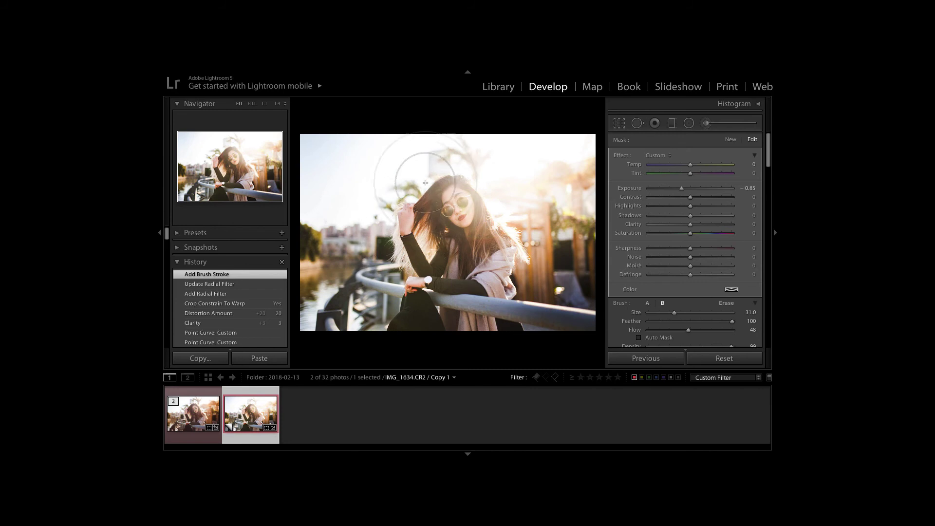
left_click(425, 183)
left_click(546, 207)
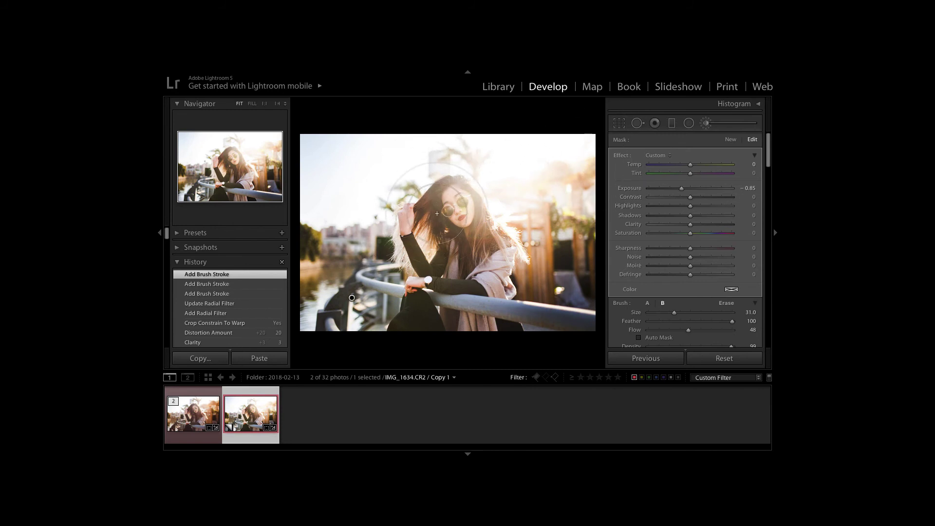
left_click_drag(437, 214, 443, 187)
left_click(706, 123)
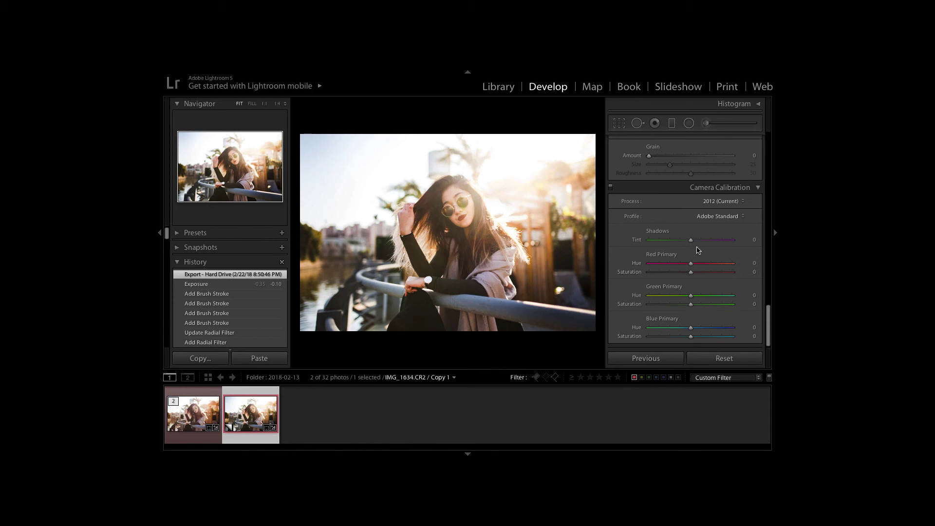
Step: Calibrate the camera colours: Shadows Tint +14, Red Primary Hue −8 and Saturation −27, Green Primary Hue +16 and Saturation +13, Blue Primary Saturation +55
left_click_drag(691, 241, 694, 243)
left_click_drag(694, 245, 694, 245)
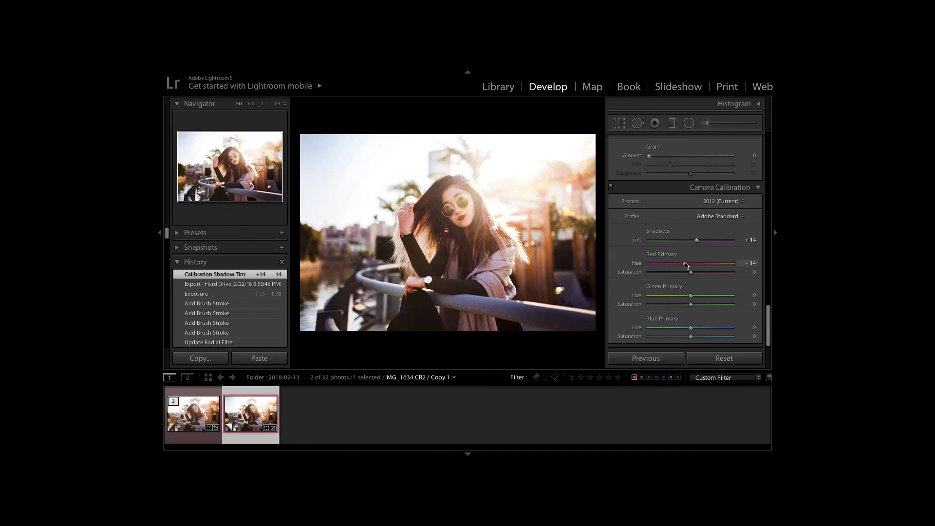
mouse_move(687, 265)
left_mouse_down()
mouse_move(701, 271)
mouse_move(690, 275)
left_mouse_up()
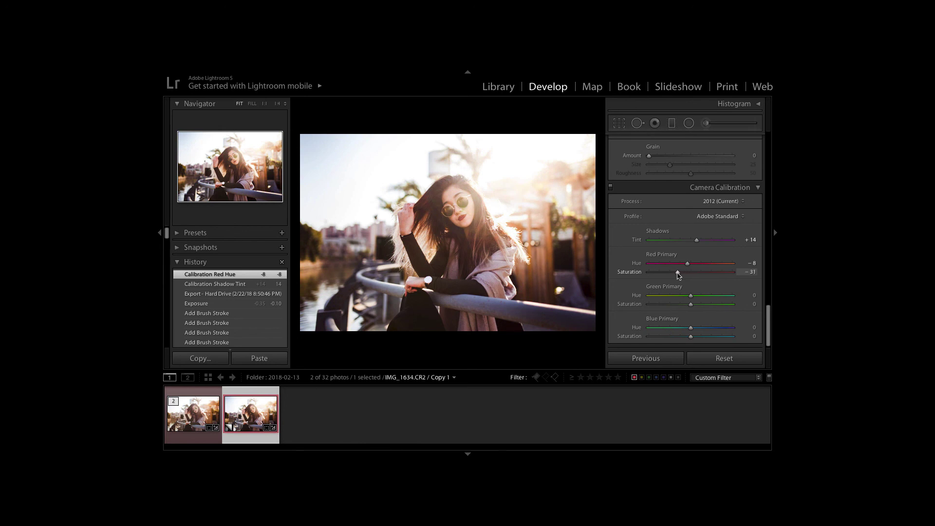
left_click_drag(680, 275, 691, 295)
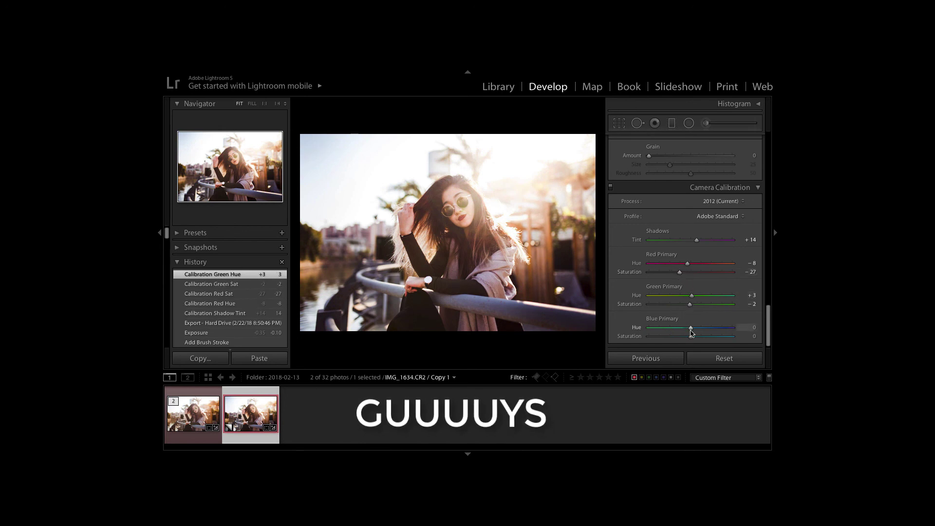
left_click_drag(698, 345, 714, 345)
mouse_move(690, 312)
left_mouse_down()
mouse_move(701, 312)
mouse_move(670, 312)
mouse_move(712, 317)
mouse_move(710, 302)
mouse_move(678, 308)
mouse_move(697, 310)
left_mouse_up()
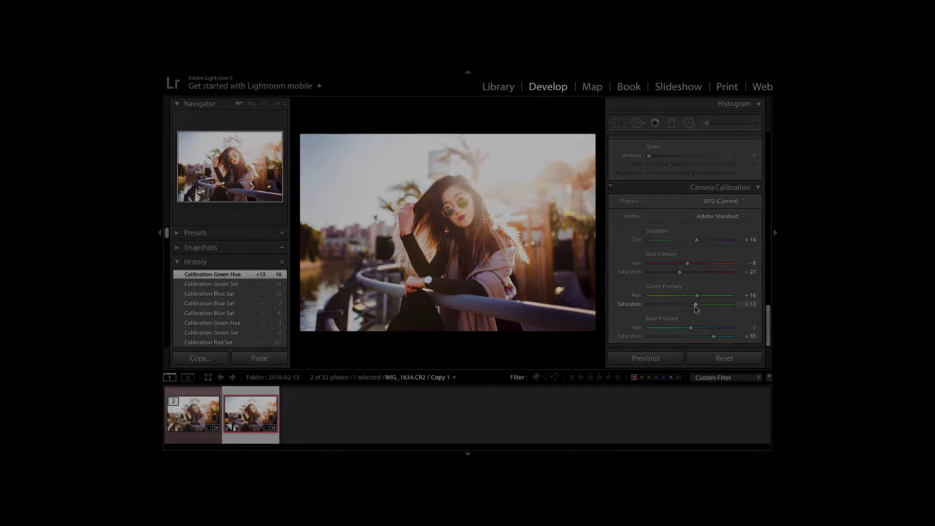